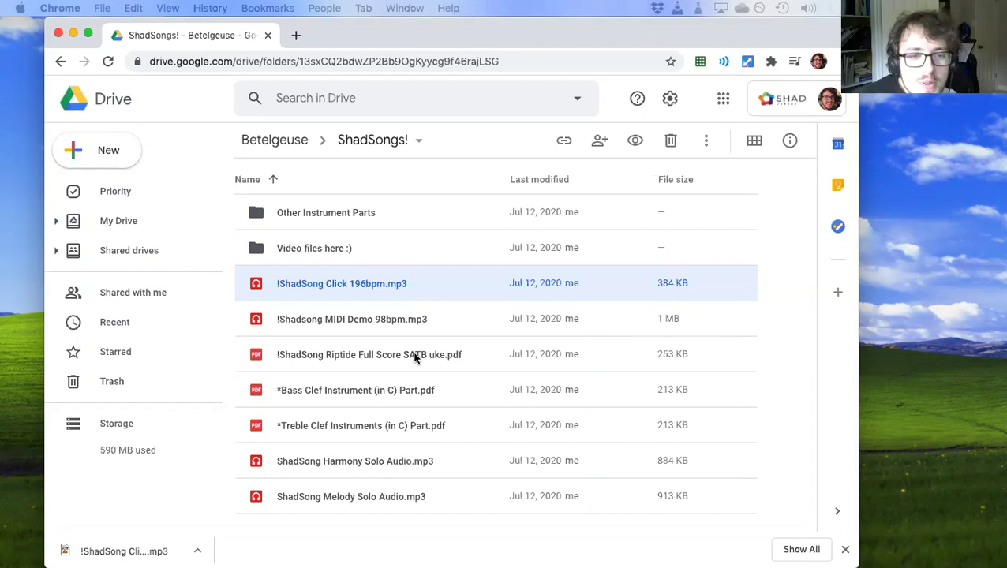
Preview the !ShadSong Riptide Full Score SATB uke.pdf and scroll through its pages
double_click(415, 356)
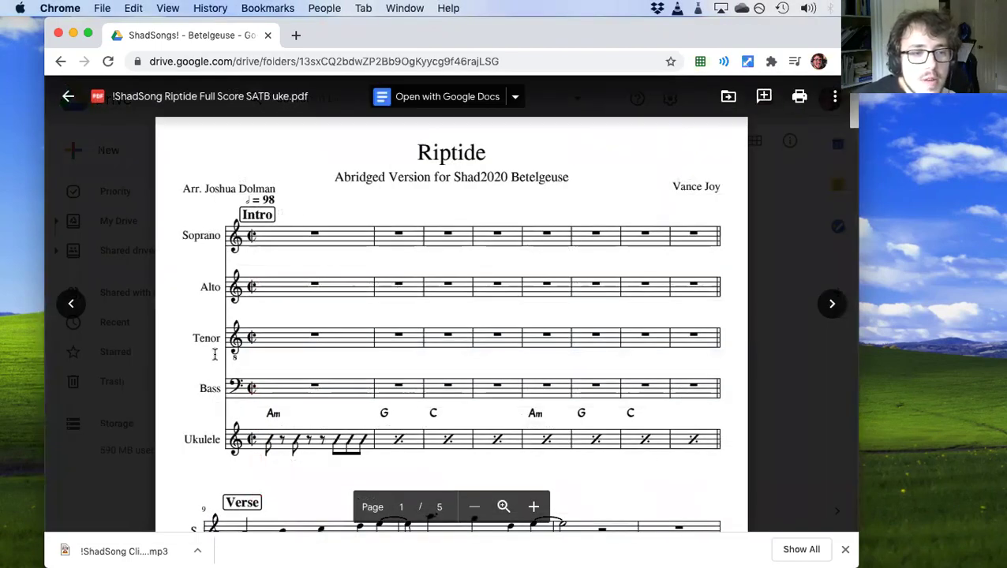
scroll(210, 381, "down", 1)
scroll(334, 321, "down", 2)
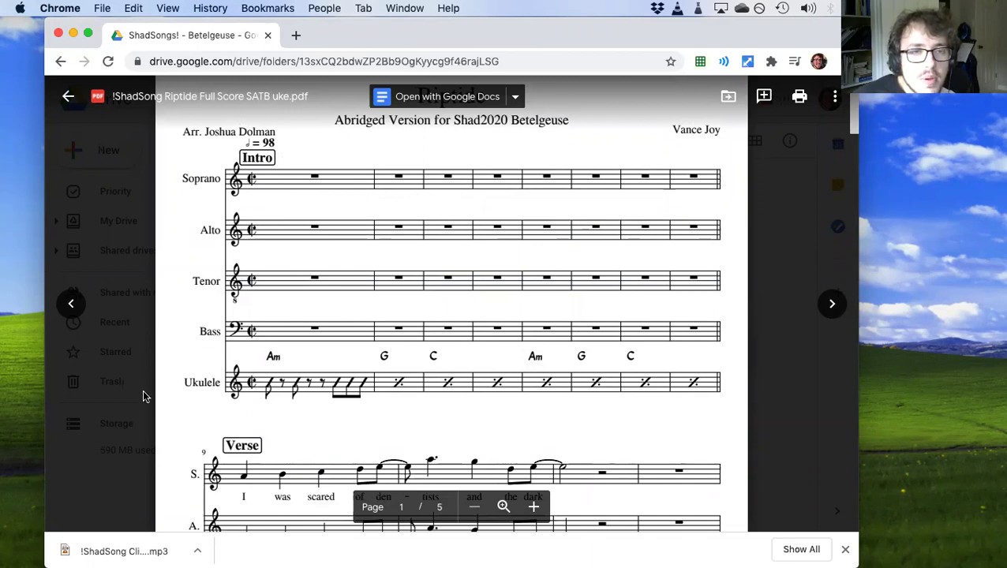
scroll(335, 323, "up", 3)
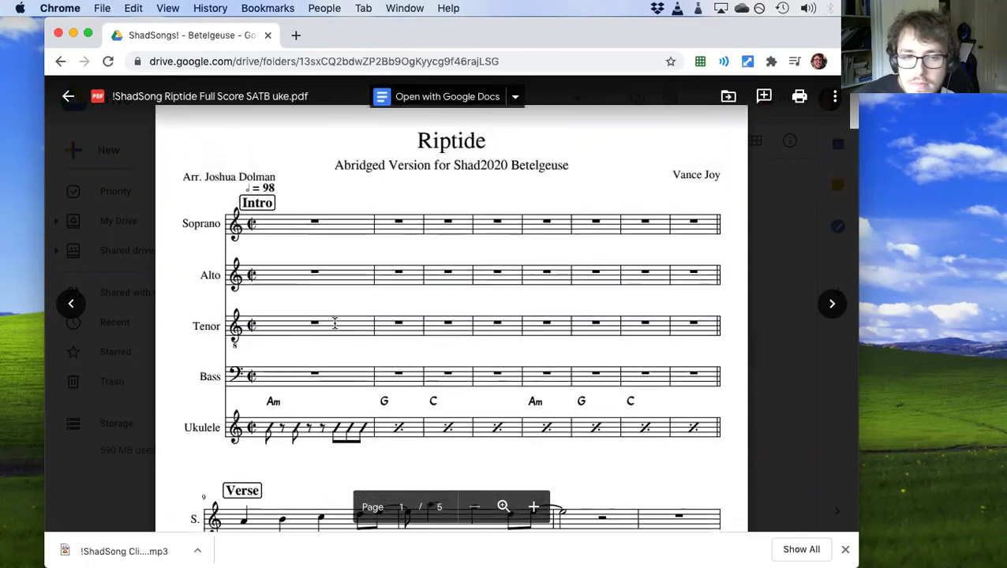
scroll(335, 322, "down", 4)
scroll(334, 322, "down", 3)
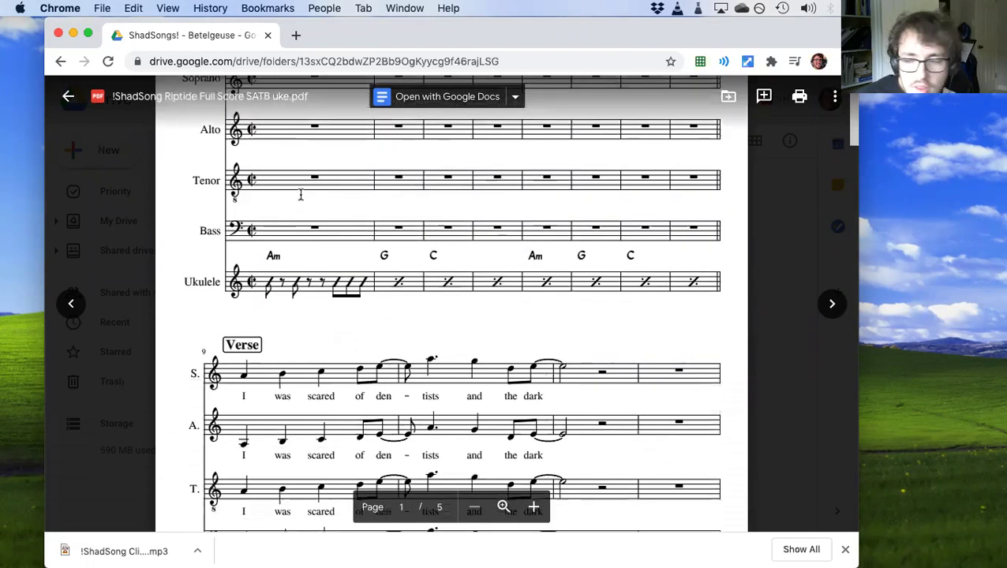
scroll(300, 196, "up", 5)
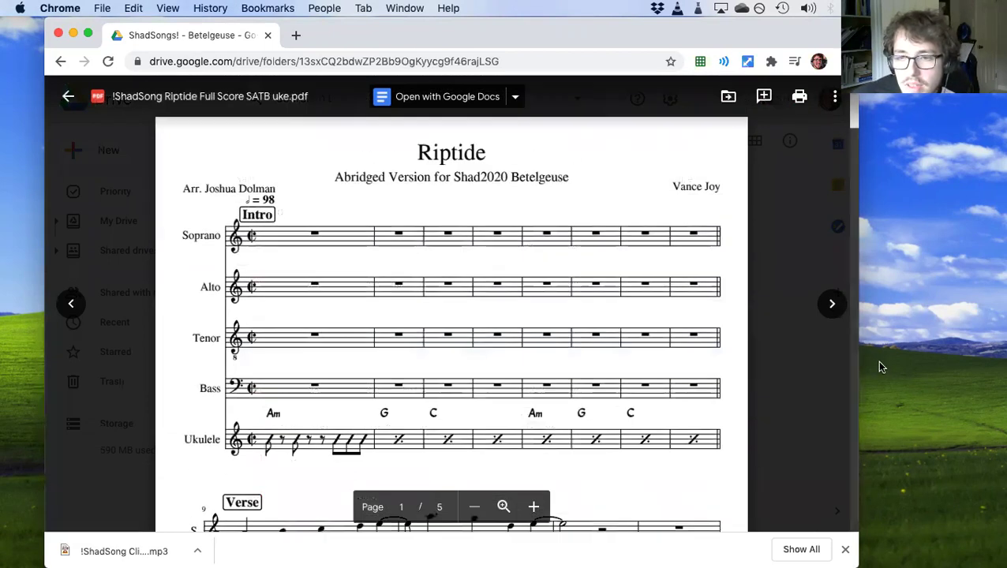
Close the Riptide score preview and reopen it at page 1
left_click(798, 361)
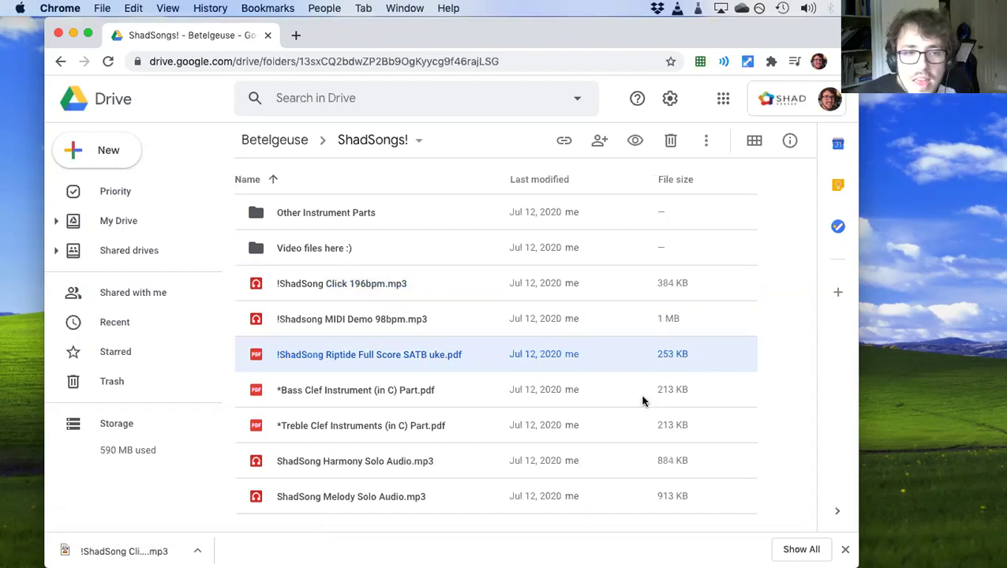
double_click(445, 359)
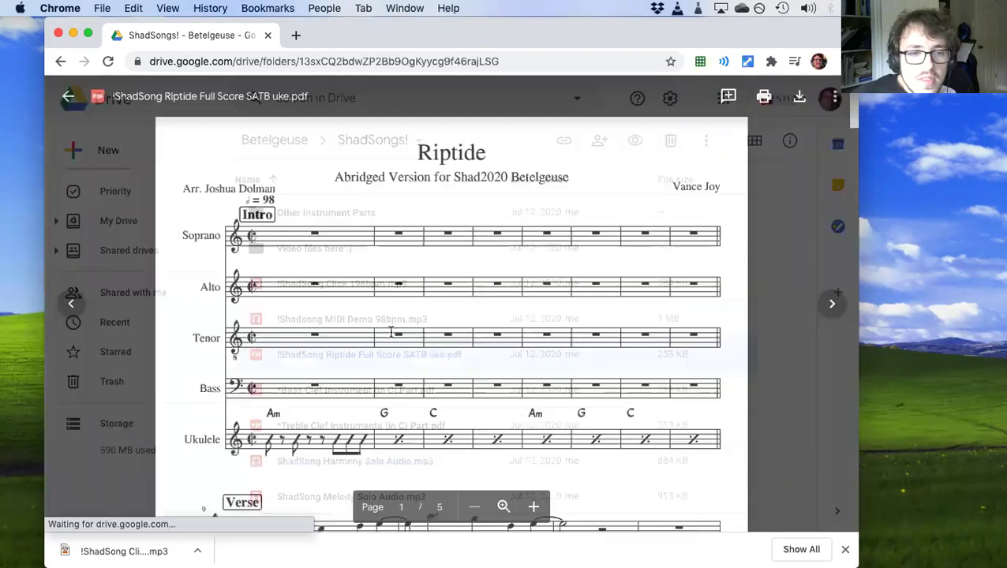
scroll(394, 331, "down", 2)
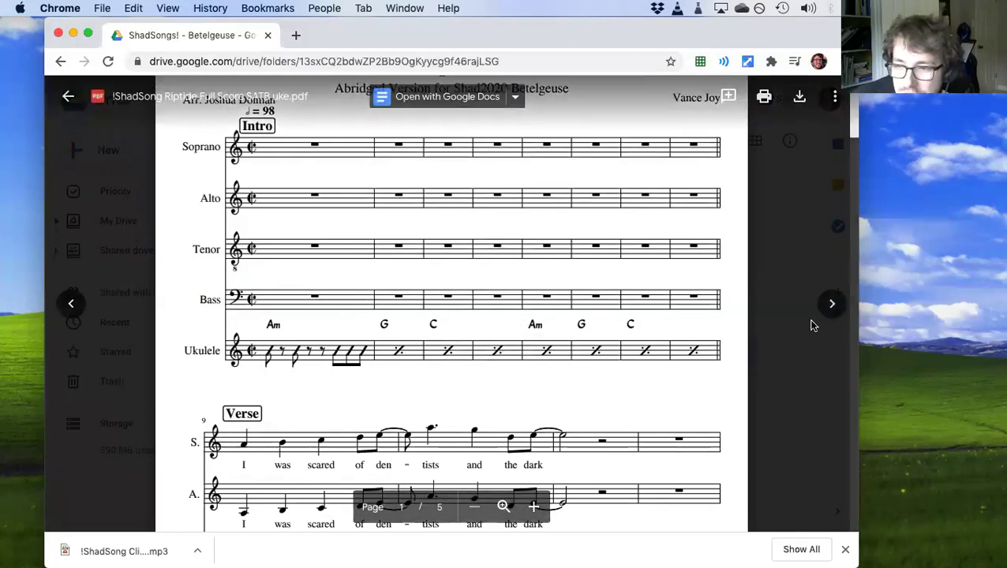
Advance the preview to the Bass Clef Instrument part, then return to the ShadSongs! listing
left_click(820, 319)
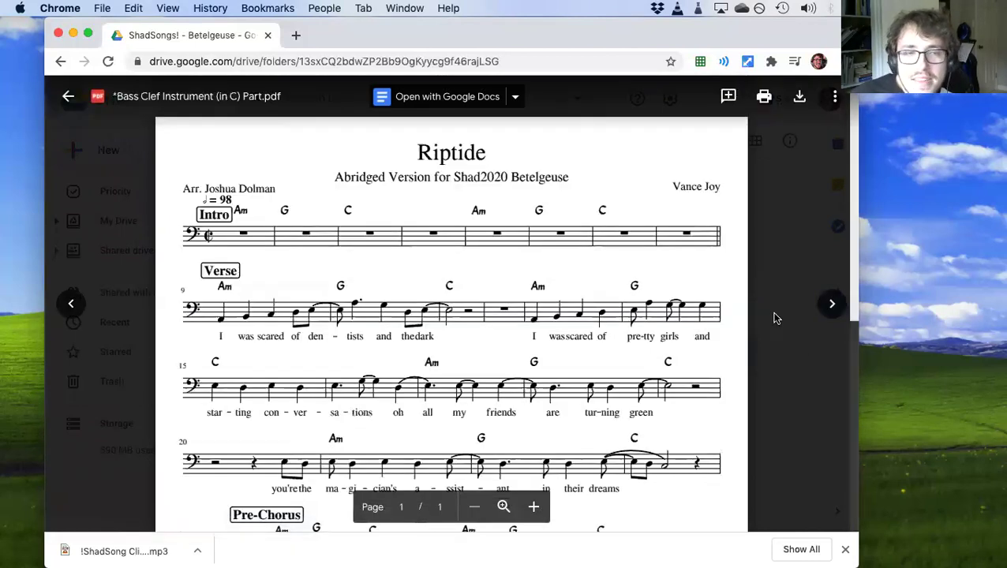
left_click(774, 318)
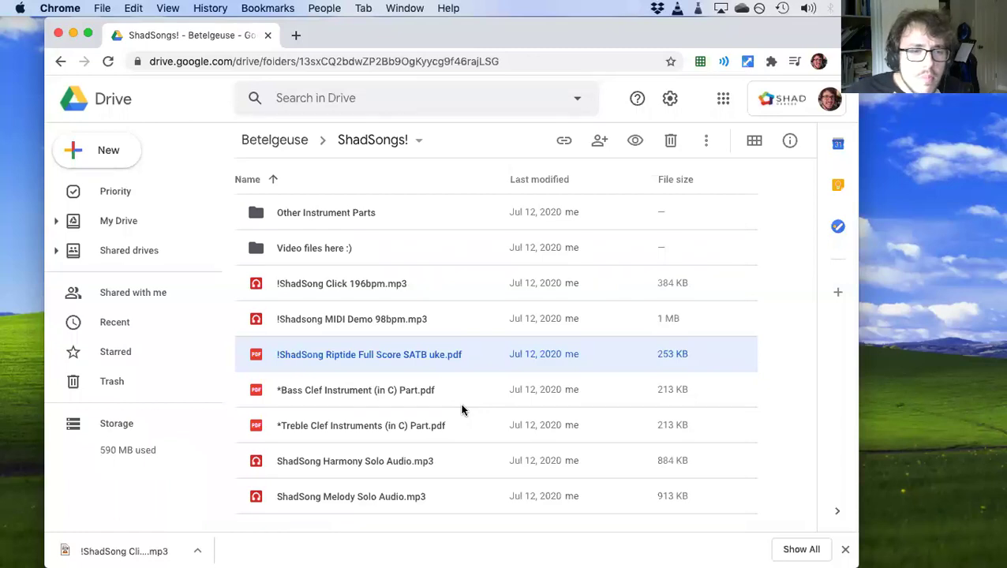
left_click(457, 397)
left_click(458, 427)
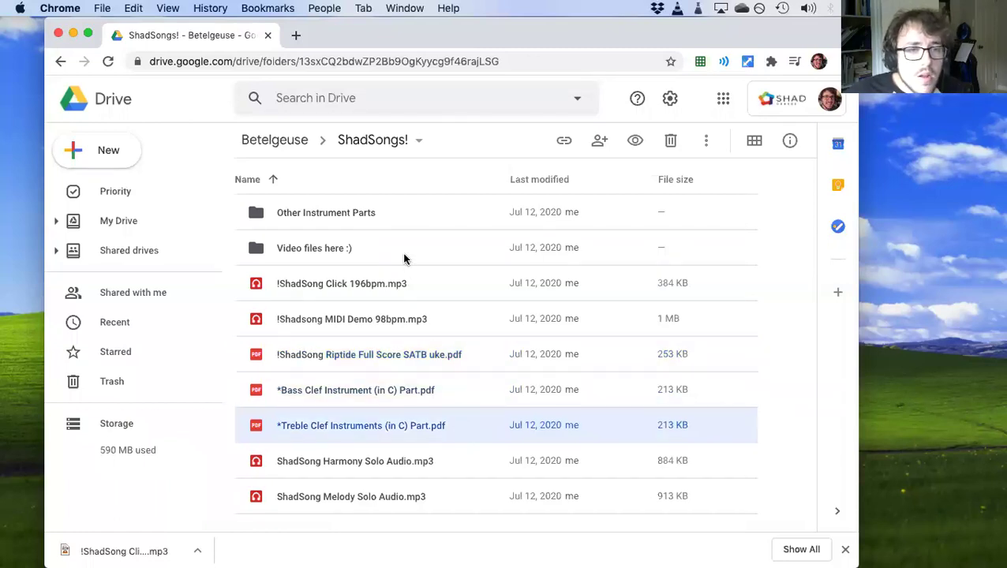
left_click(386, 216)
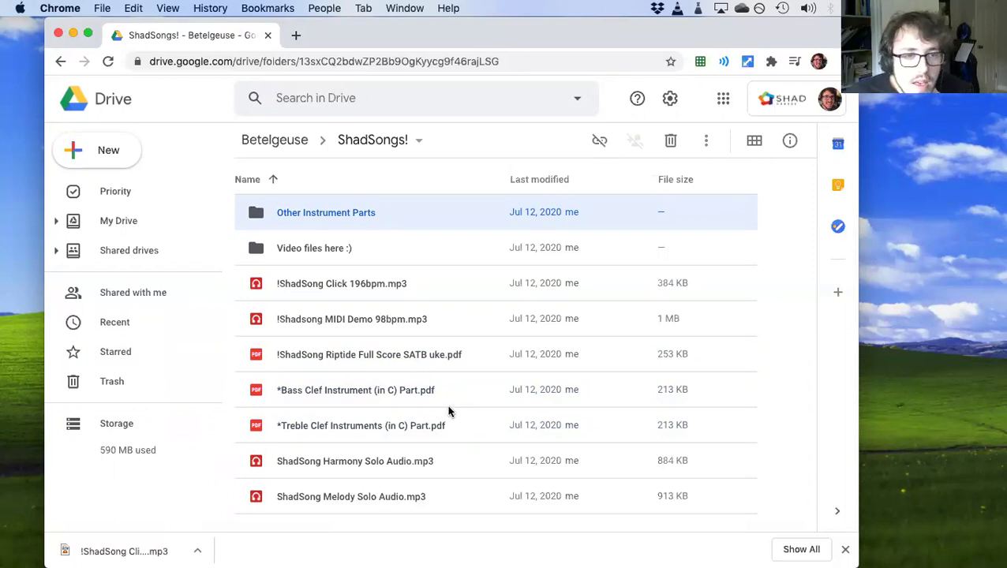
double_click(374, 215)
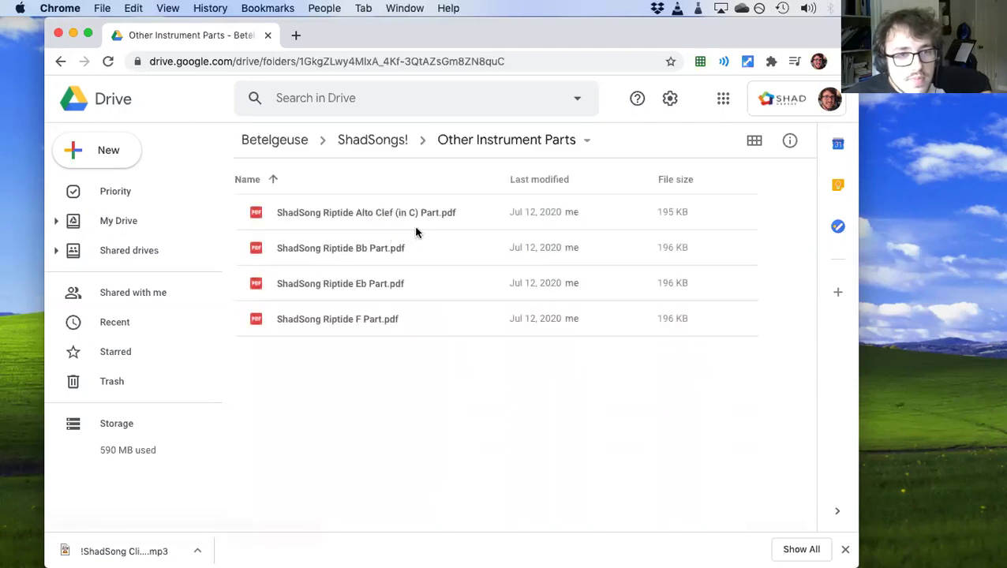
left_click(410, 247)
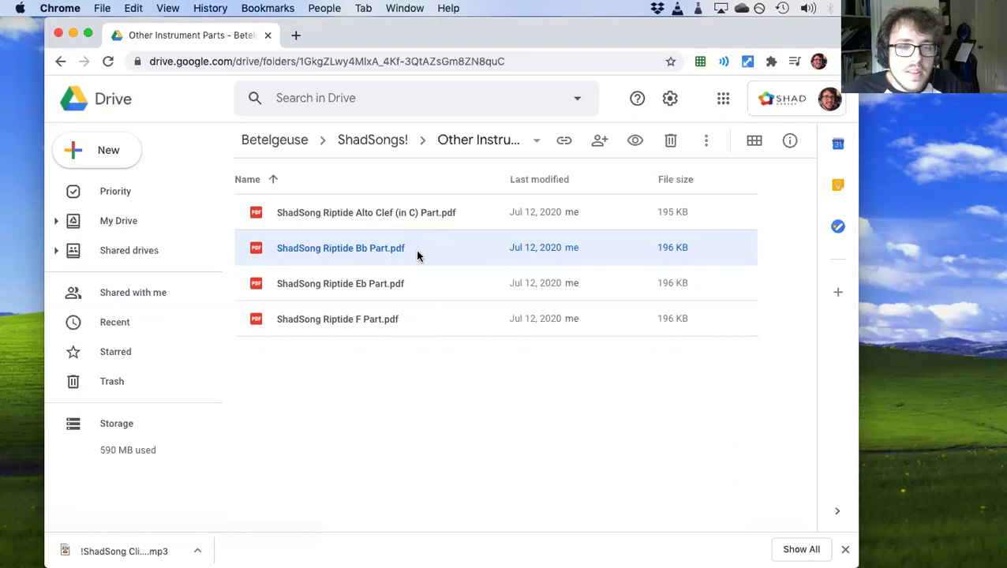
left_click(433, 291)
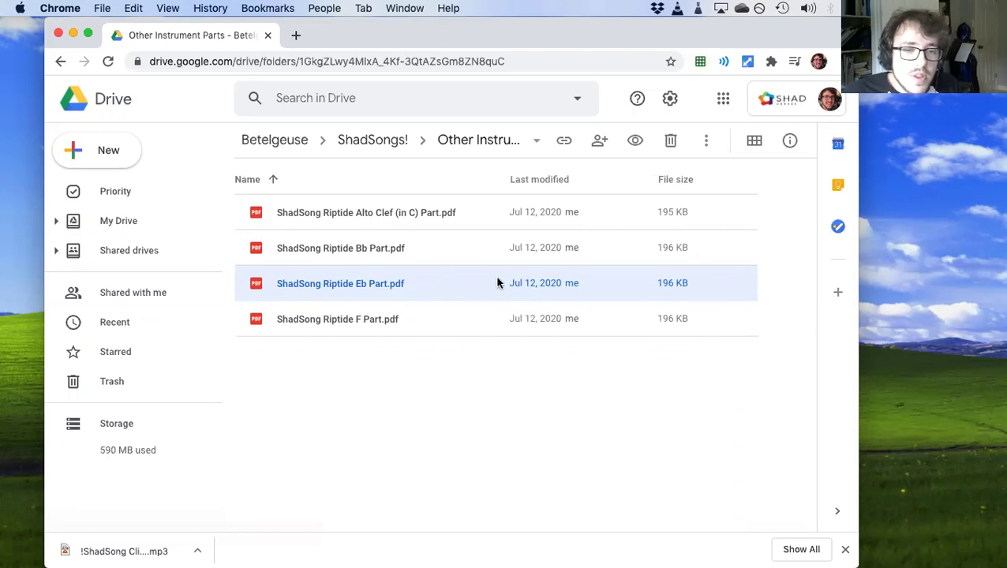
left_click(415, 328)
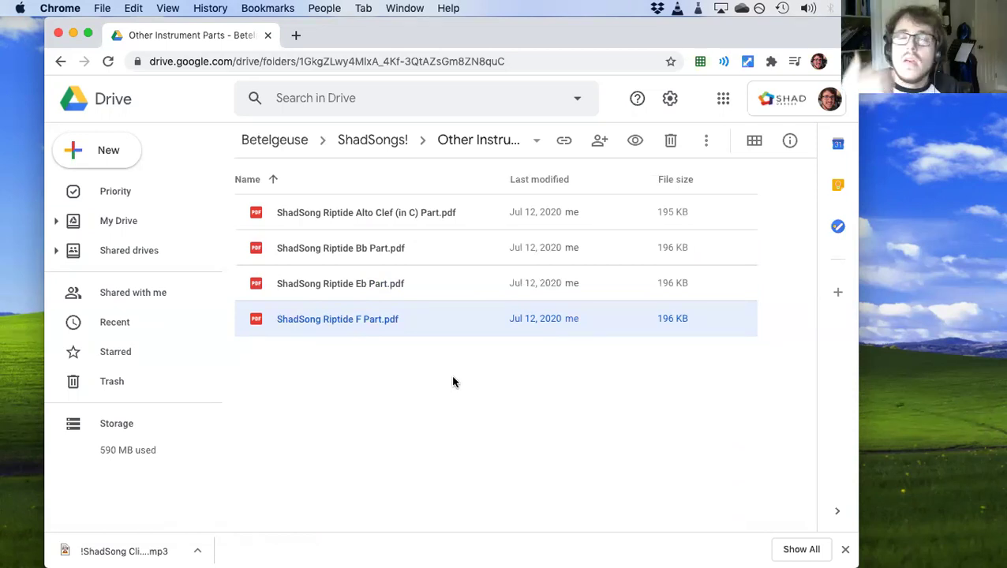
left_click(376, 142)
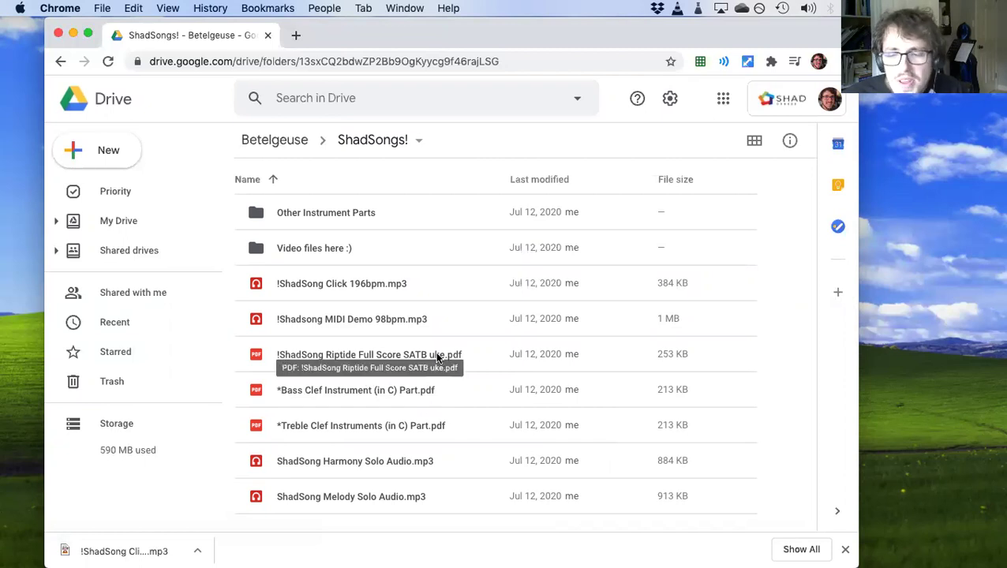
left_click(372, 286)
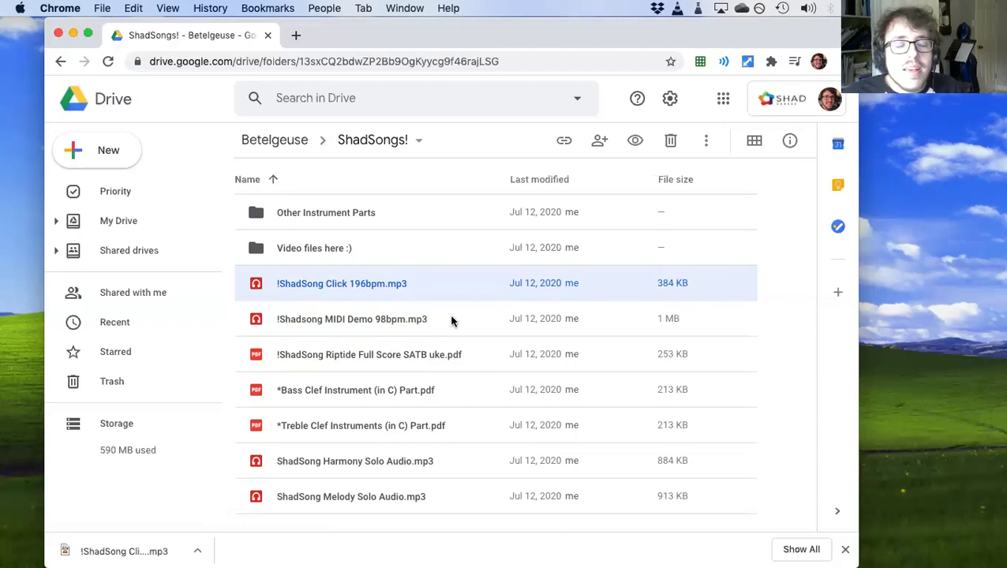
left_click(423, 322)
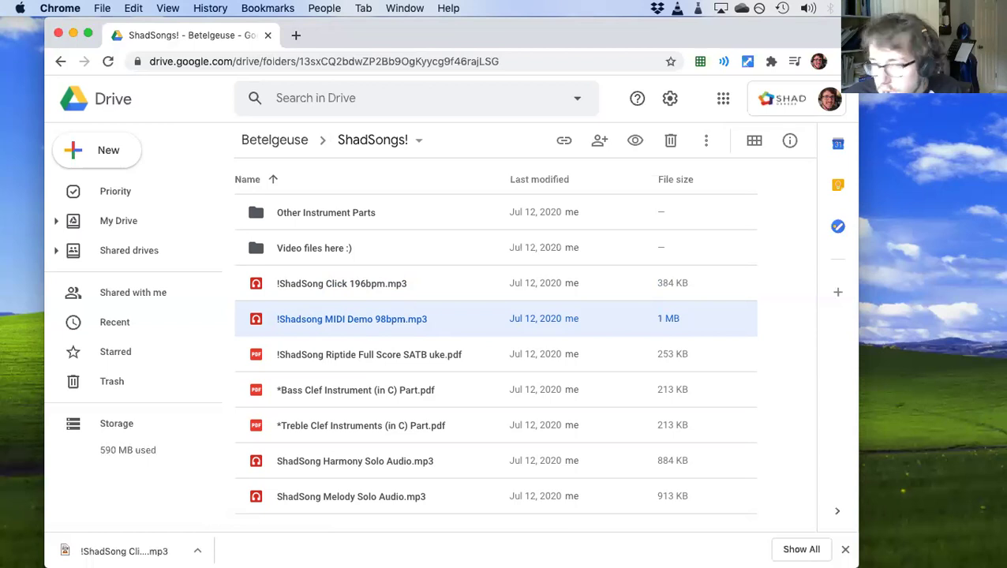
Download !Shadsong MIDI Demo 98bpm.mp3 using its right-click menu
right_click(477, 326)
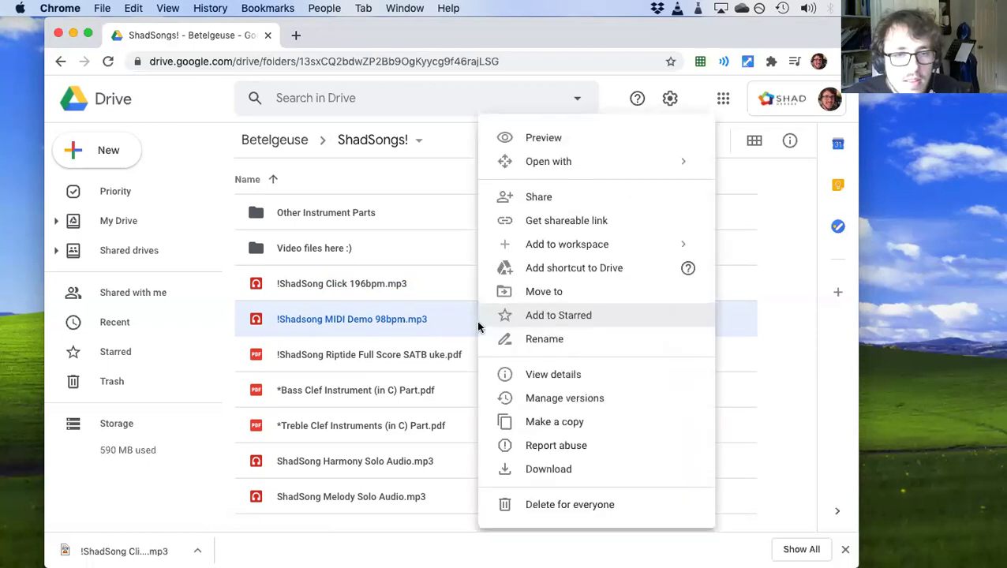
left_click(552, 472)
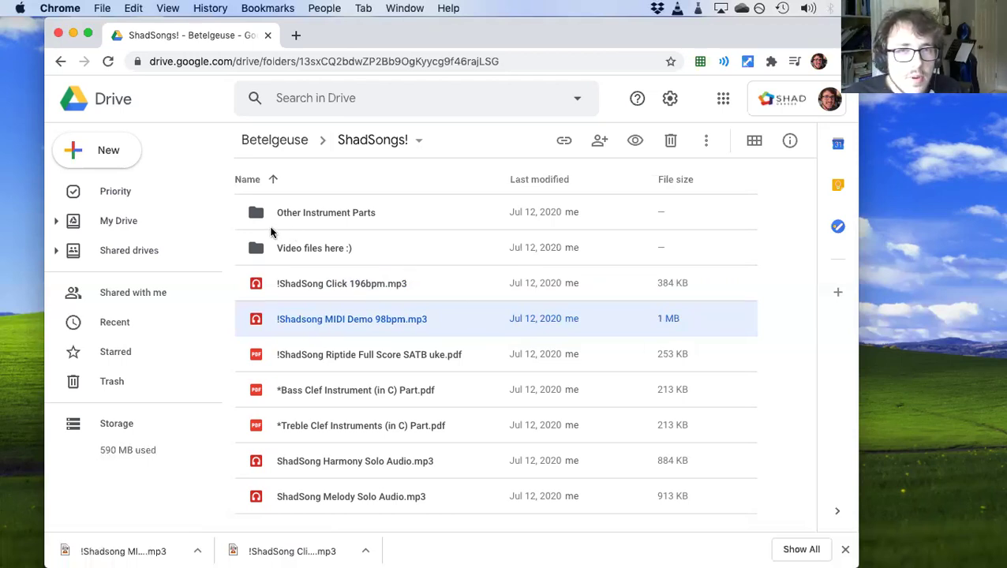
Navigate through Shared drives and Betelgeuse into the ShadSongs! folder
left_click(91, 253)
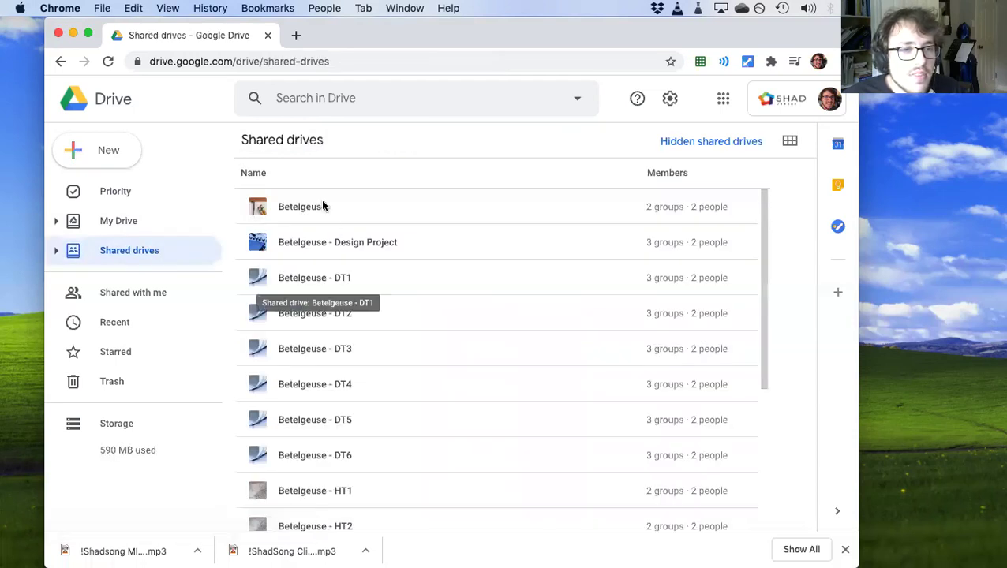
double_click(348, 209)
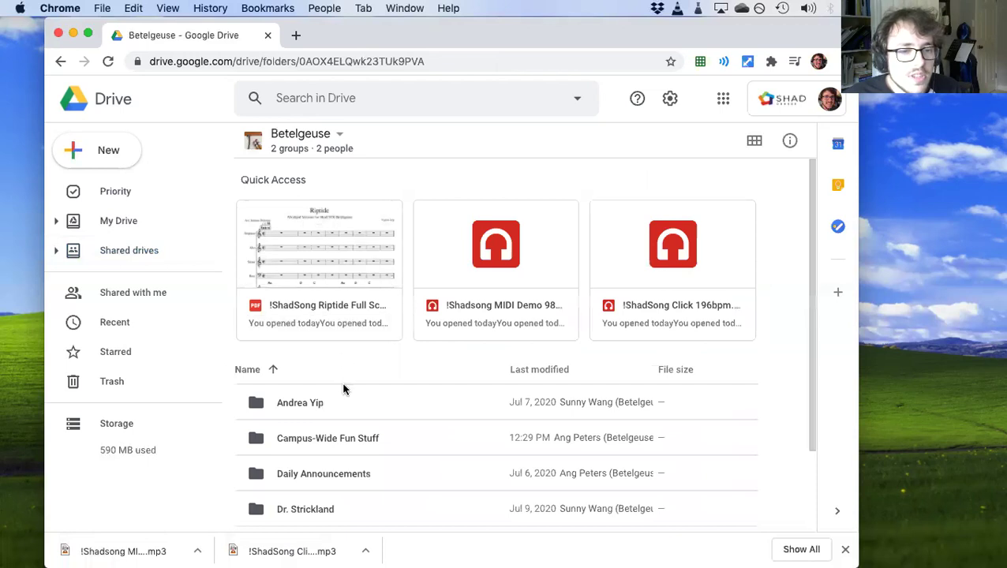
scroll(343, 388, "down", 3)
double_click(344, 471)
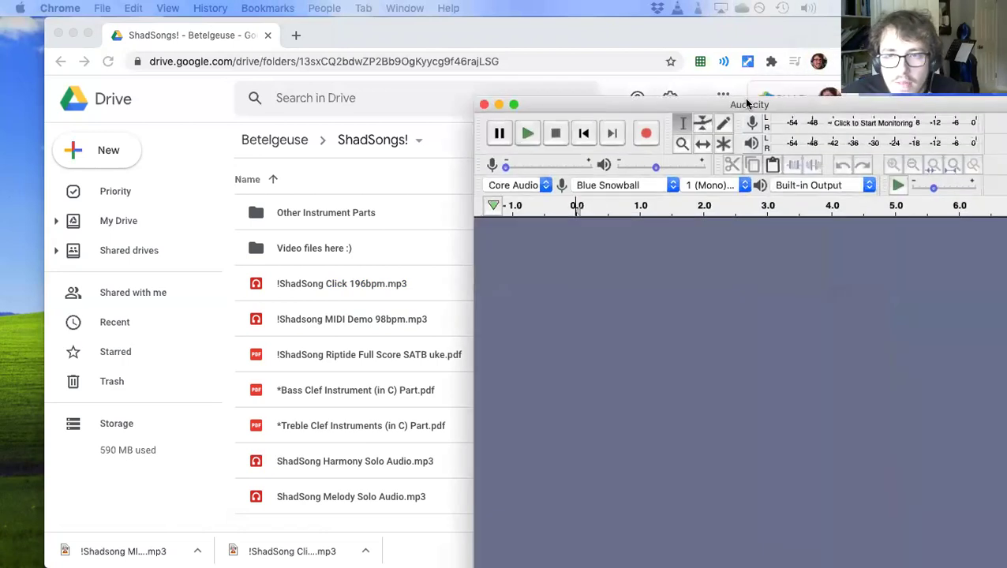
Drag the Click 196bpm MP3 and MIDI Demo 98bpm MP3 into Audacity as two tracks
left_click_drag(749, 101, 344, 29)
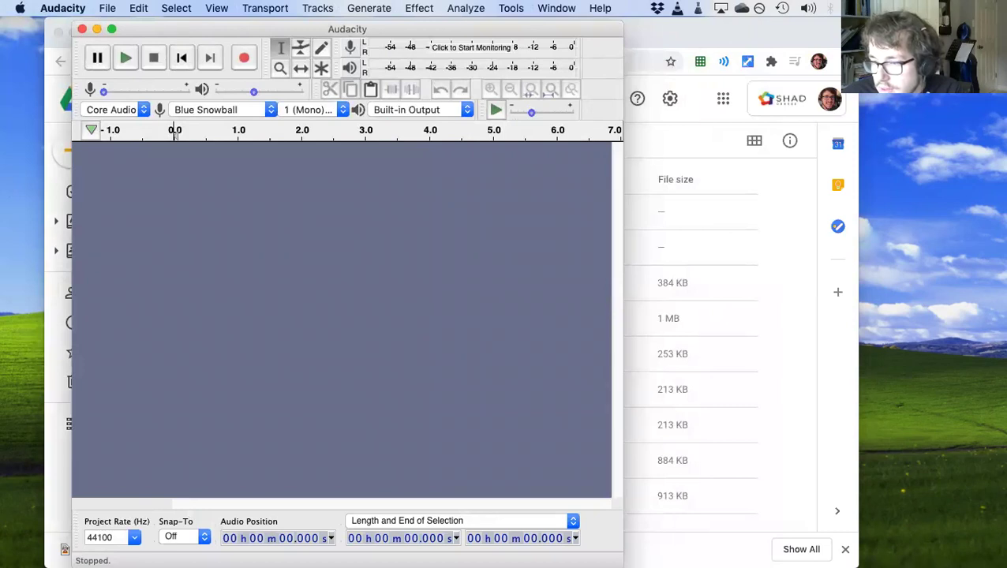
left_click_drag(1006, 205, 232, 228)
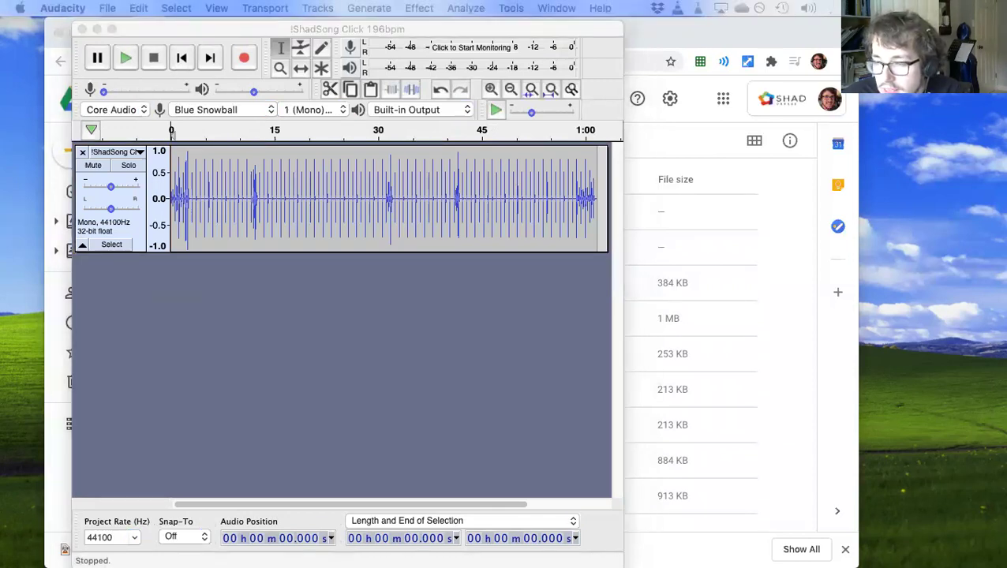
left_click_drag(1006, 207, 122, 308)
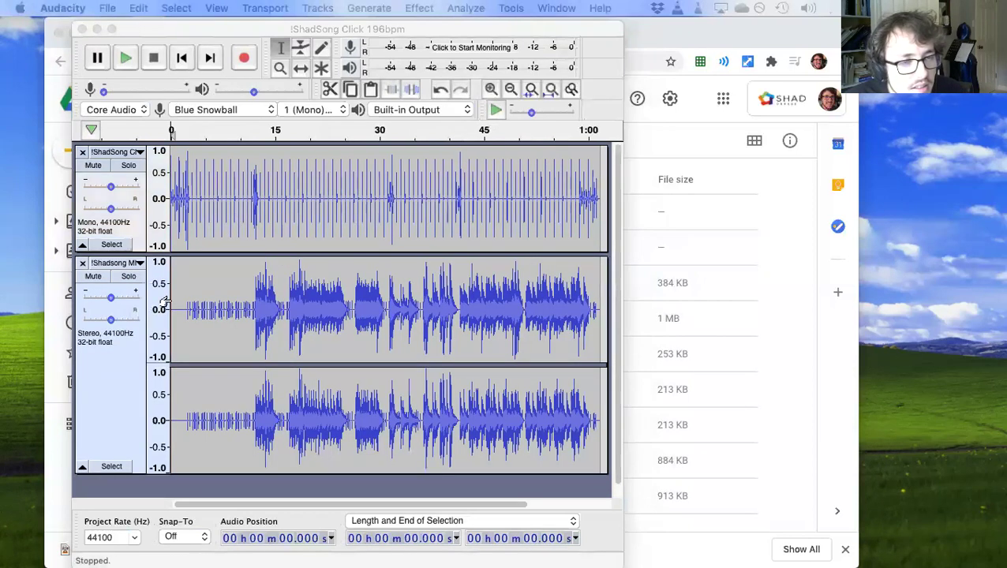
left_click(174, 58)
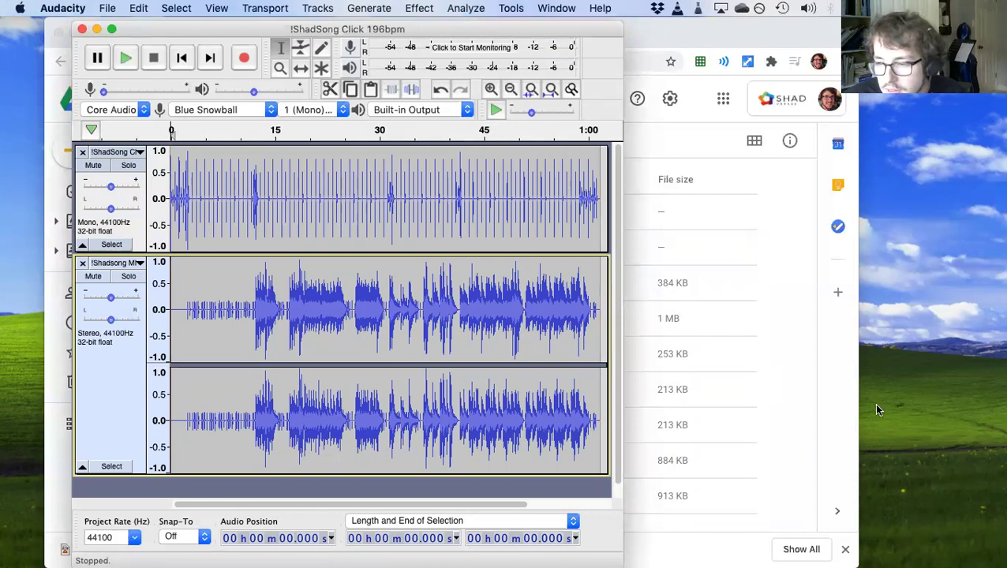
left_click(127, 60)
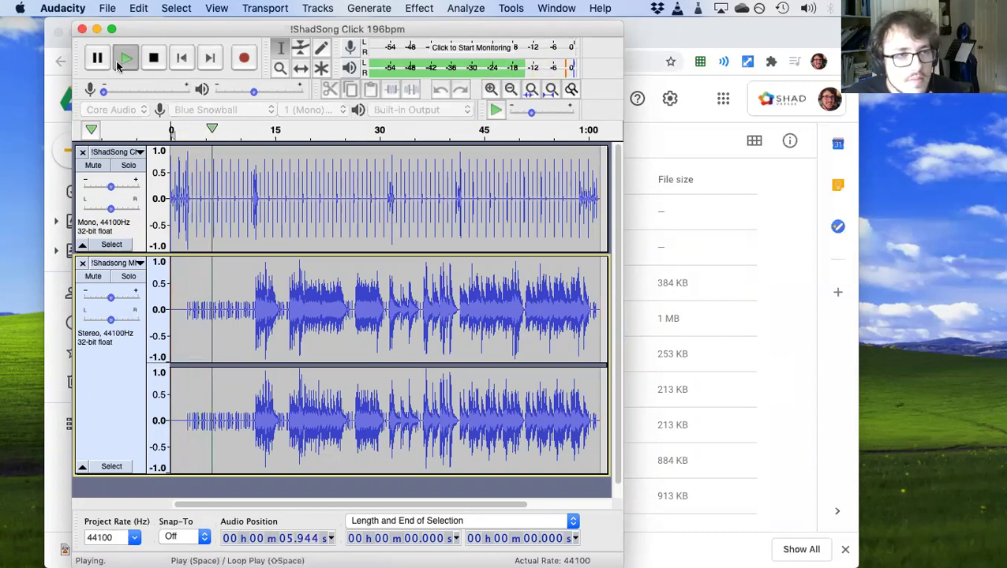
left_click(153, 57)
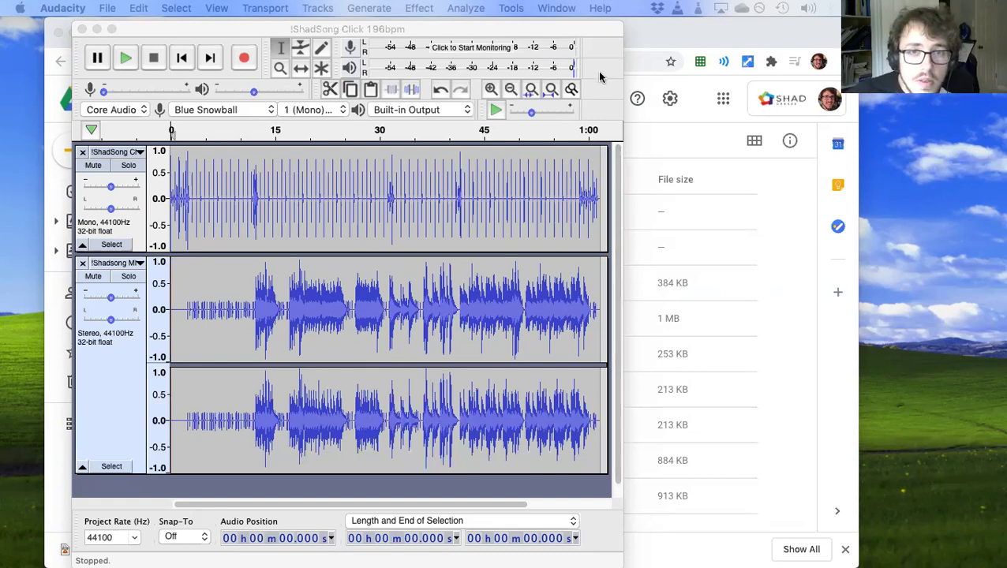
left_click_drag(584, 27, 571, 27)
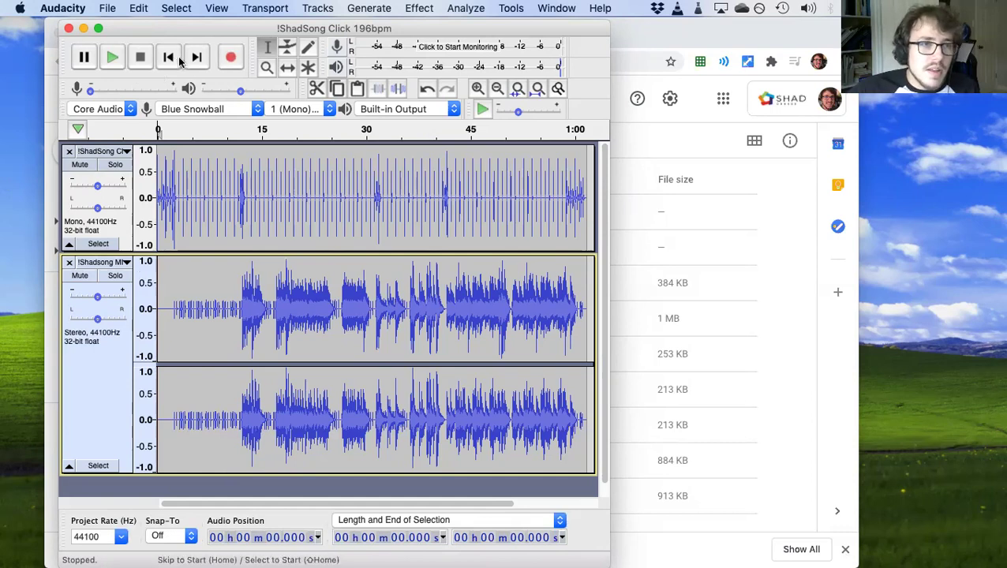
left_click(232, 63)
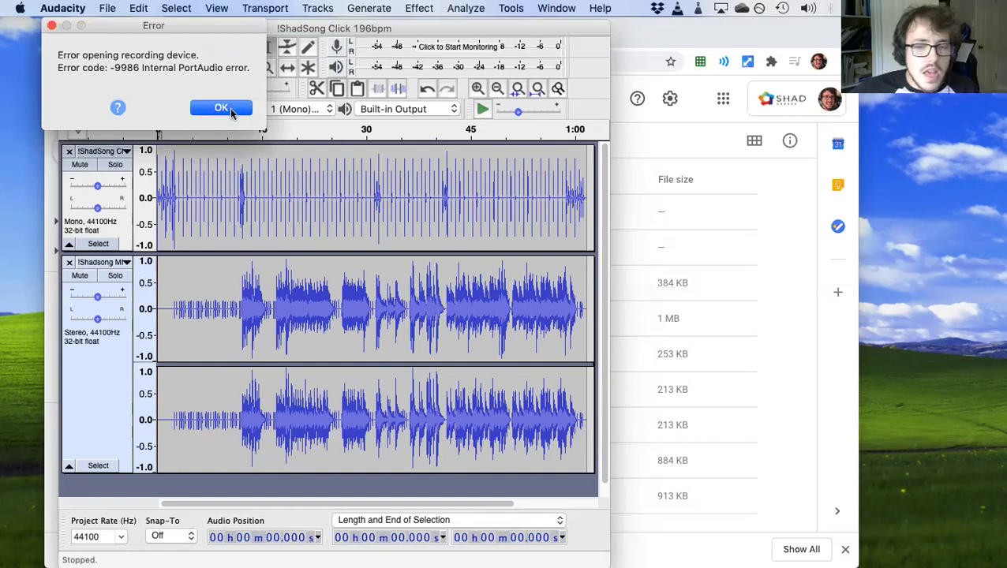
left_click(221, 108)
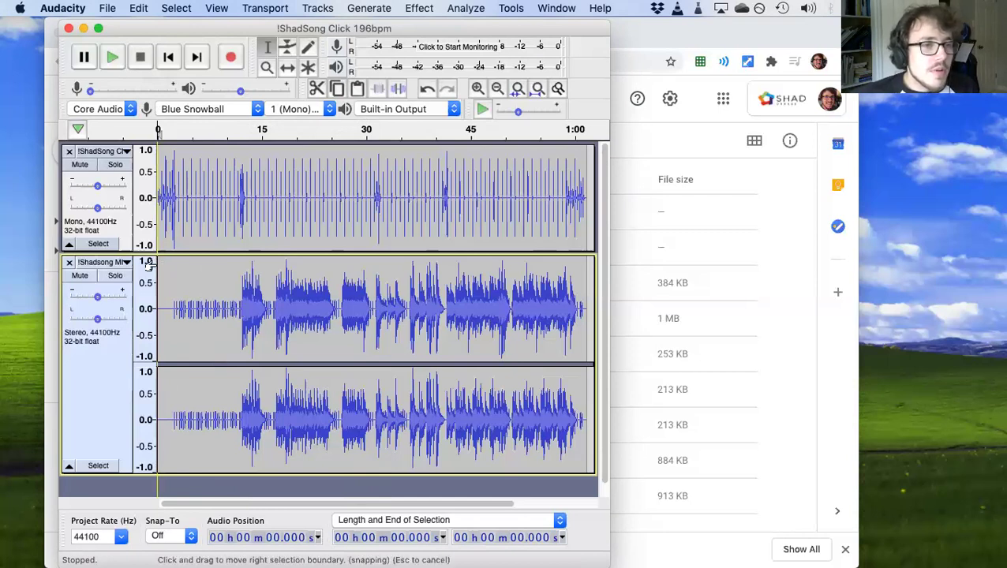
left_click(81, 164)
left_click(107, 8)
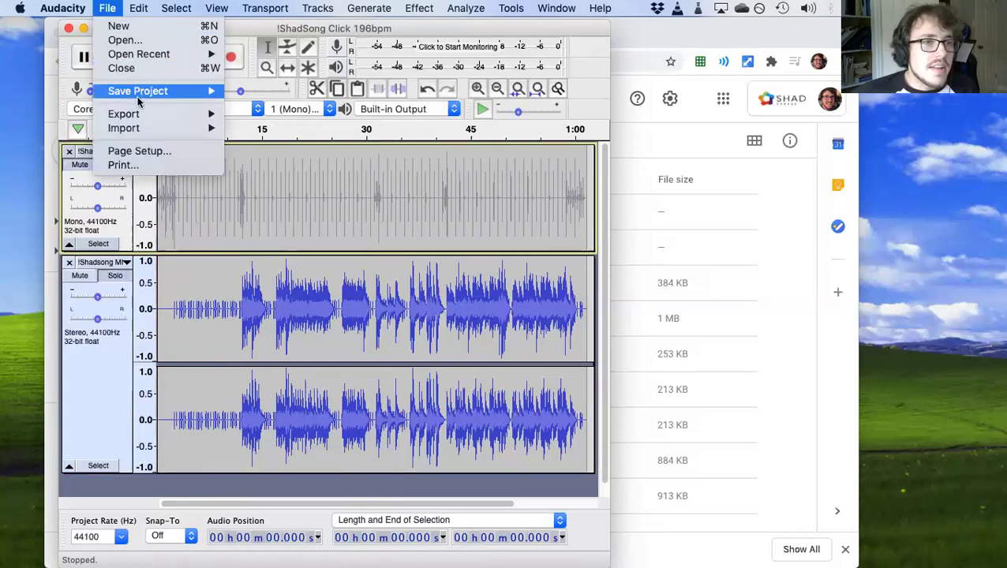
mouse_move(147, 117)
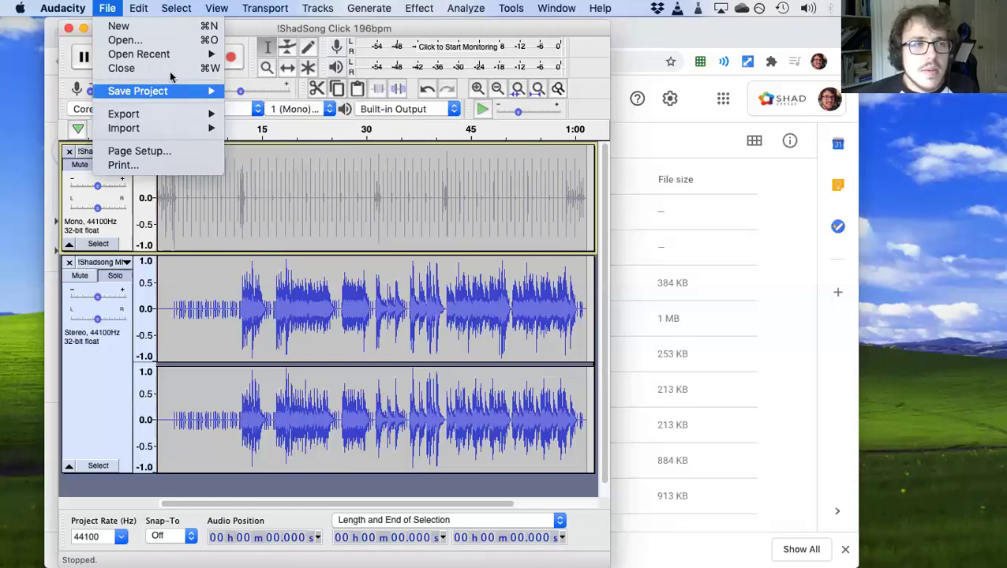
key("Escape")
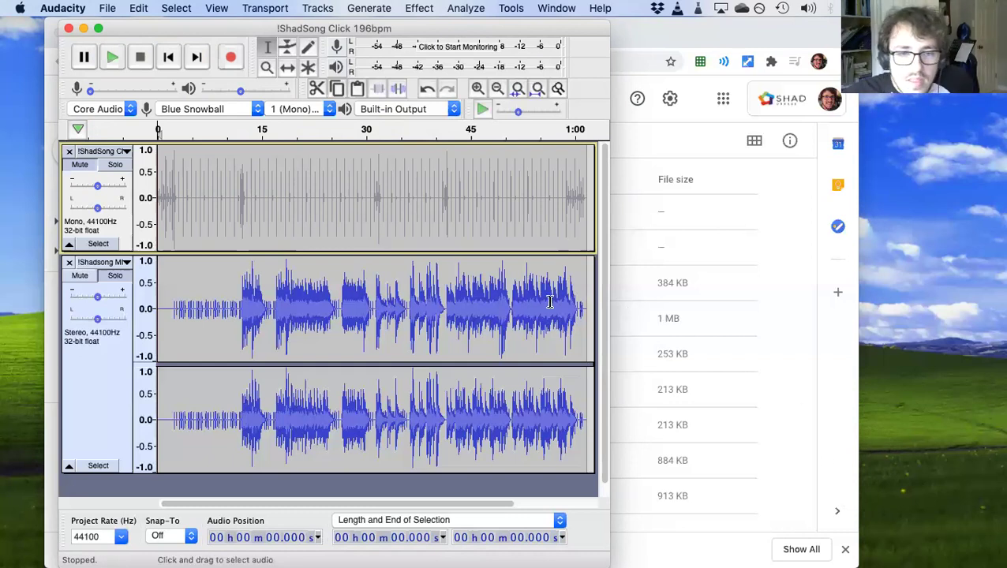
Load classroom.google.com in a new Chrome tab
left_click(651, 148)
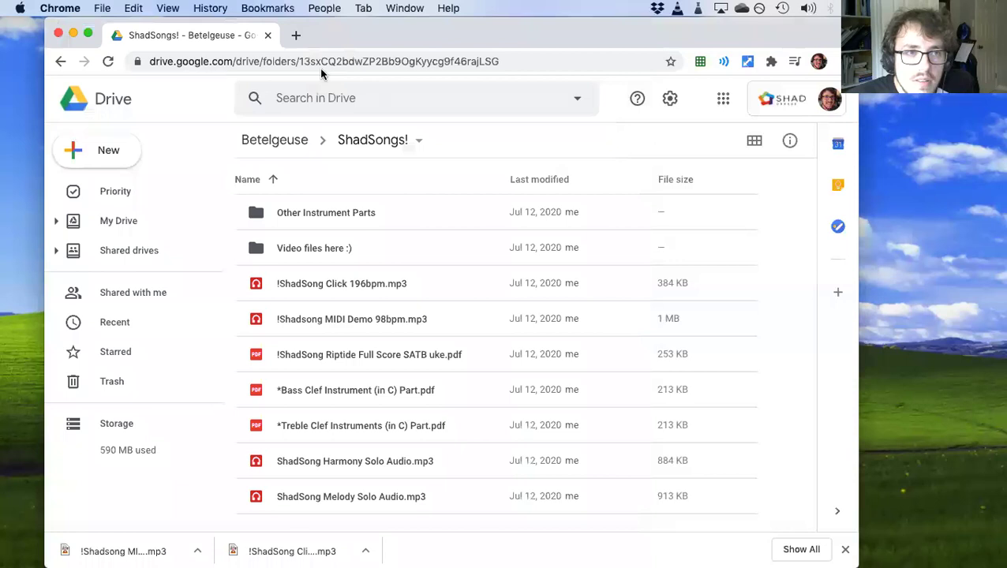
left_click(295, 36)
type("c;")
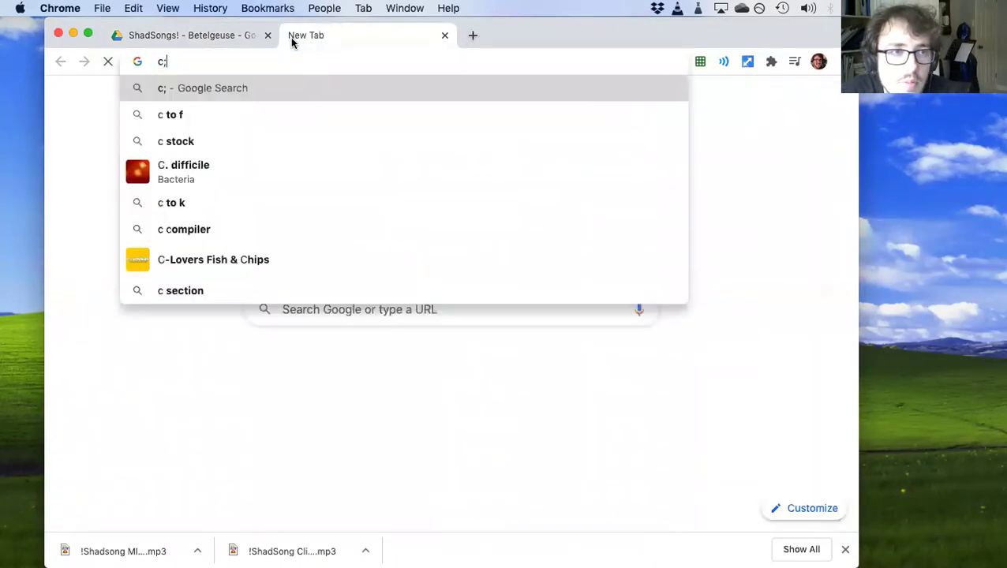
key("Return")
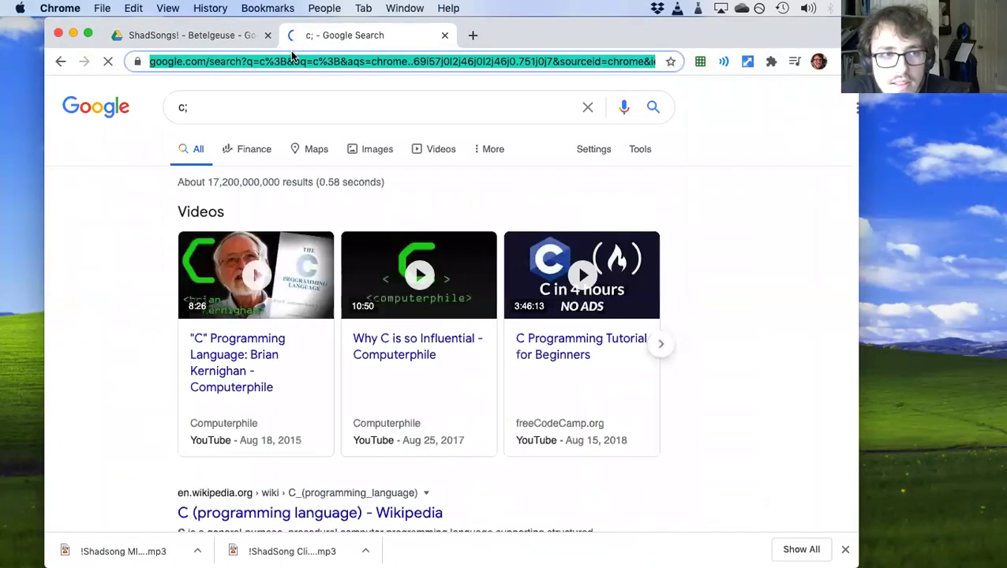
type("cl")
key("Return")
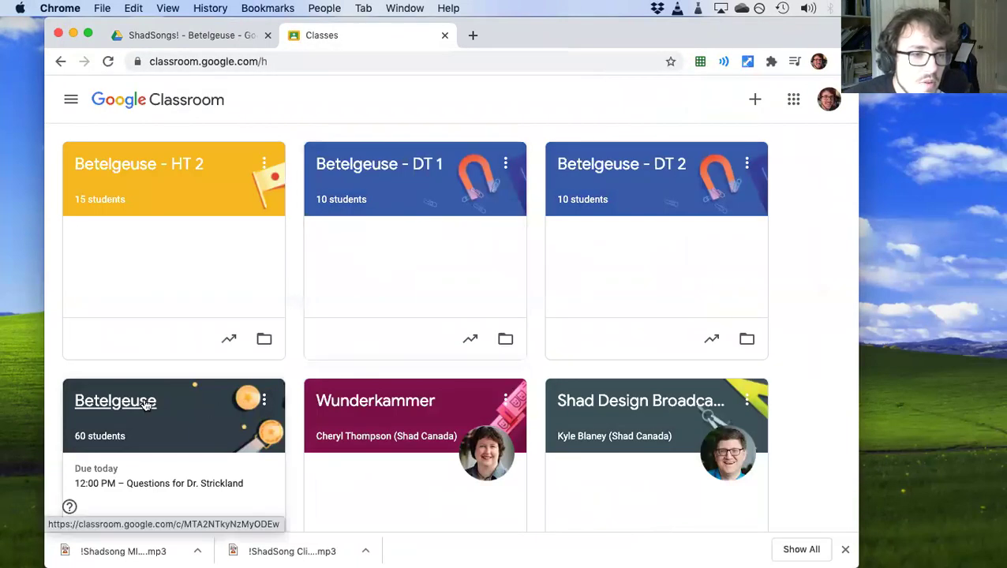
Open the Betelgeuse class's Classwork and expand 'Submit your recordings here!'
left_click(127, 400)
left_click(390, 103)
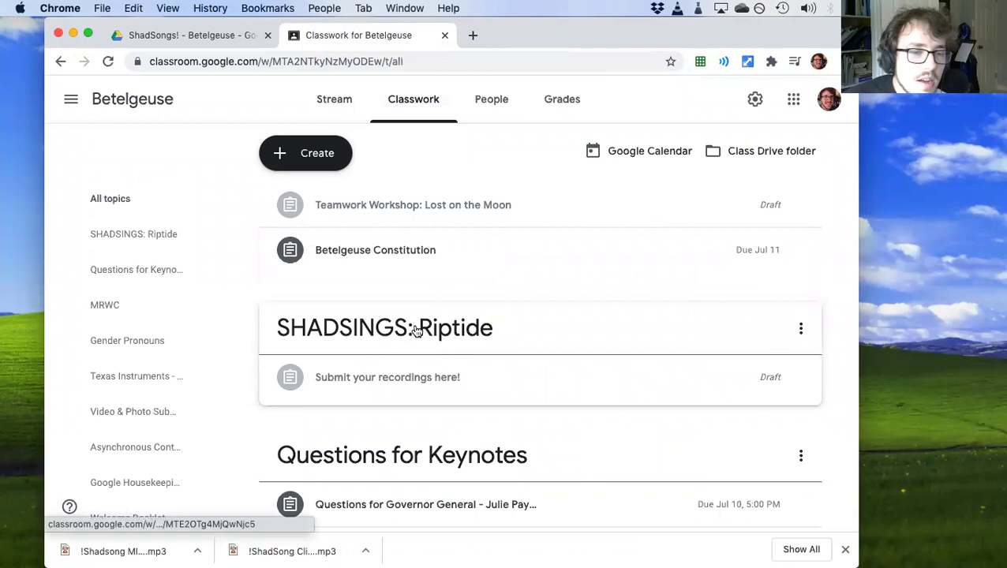
left_click(361, 383)
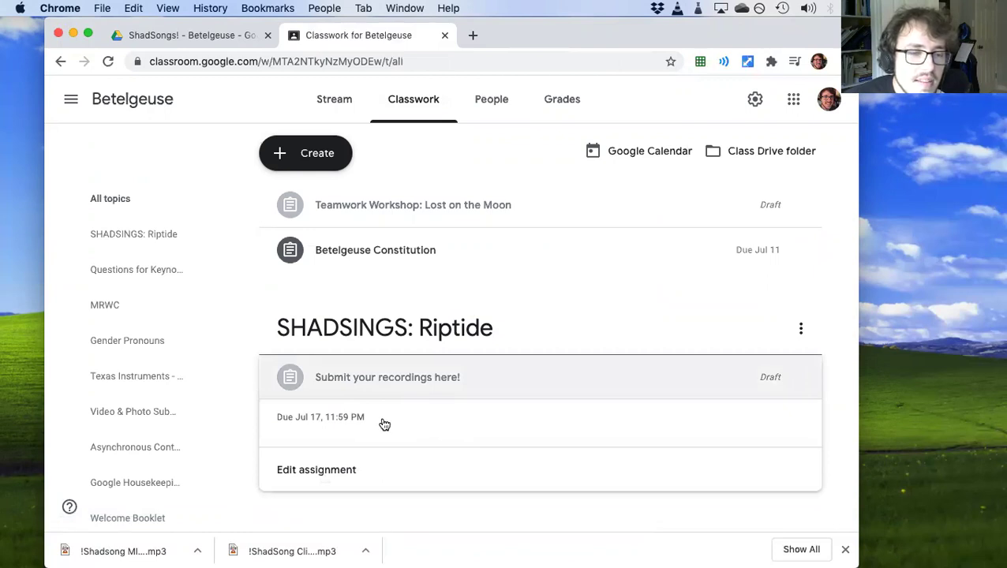
Switch back to the ShadSongs! Google Drive tab
left_click(212, 36)
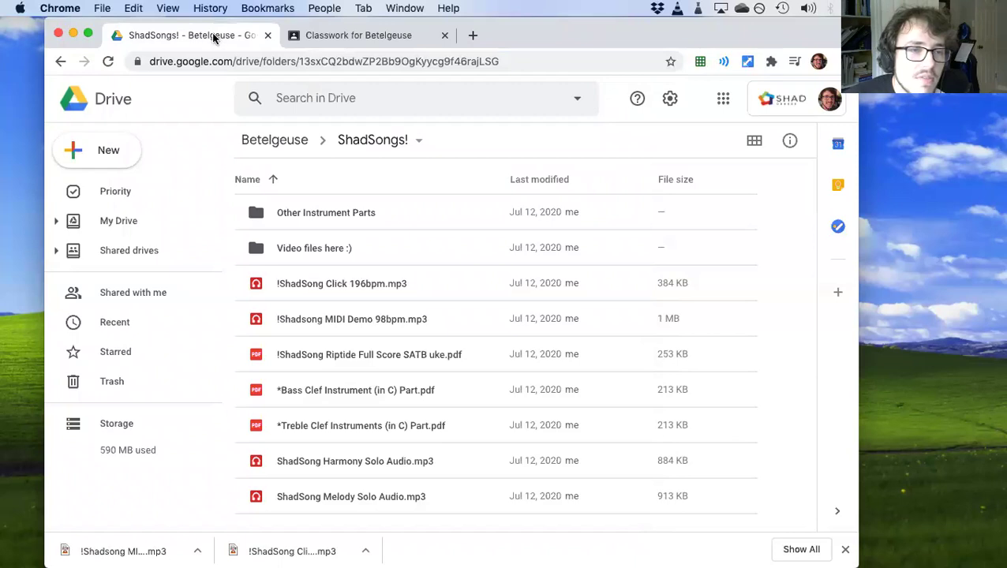